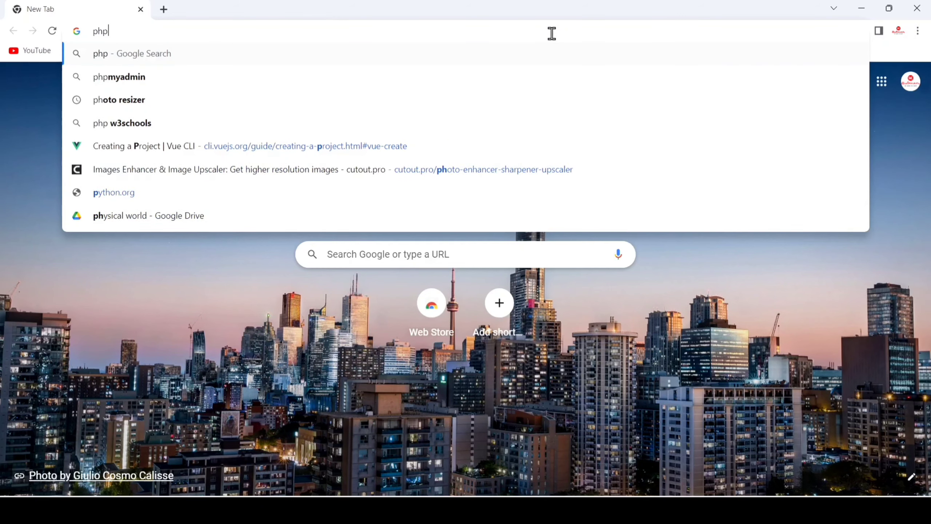
# Step: Search Google for php and open the Windows downloads page for PHP 8.2 from the php.net site
pyautogui.press('Return')
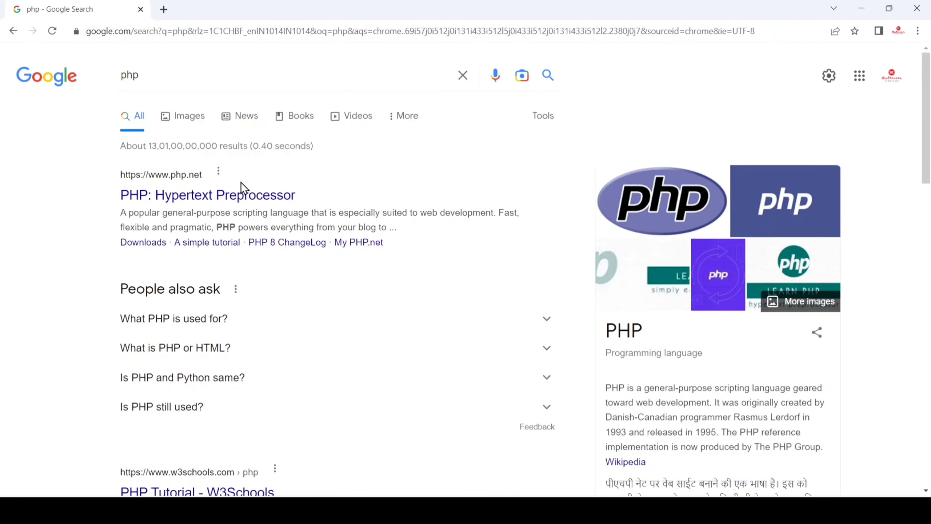
pyautogui.click(250, 193)
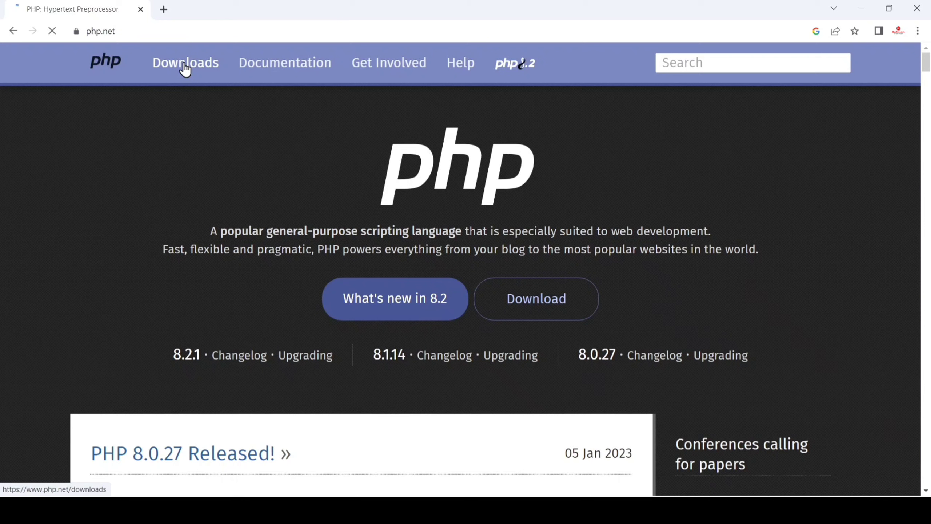
pyautogui.click(185, 67)
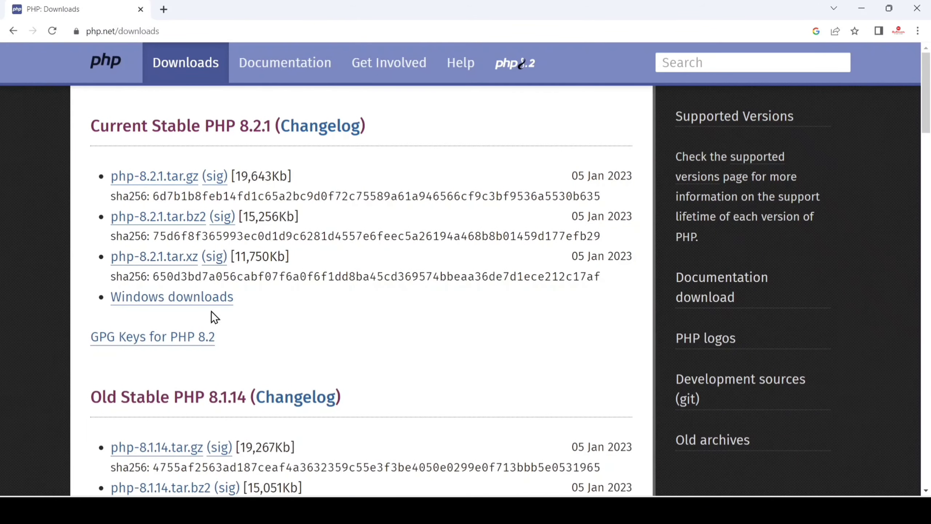
pyautogui.click(160, 312)
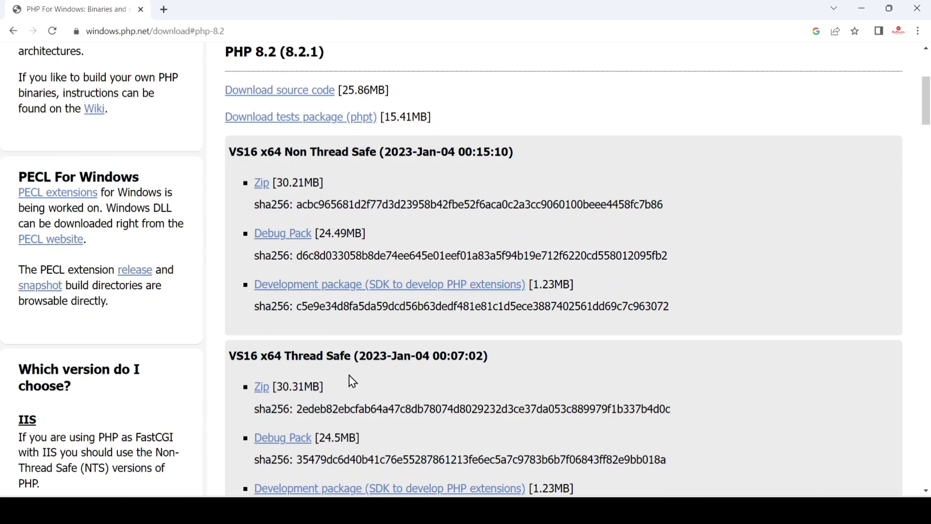
# Step: Download the VS16 x64 Thread Safe zip of PHP 8.2.1 and show the downloaded file in its folder
pyautogui.scroll(-3, 435, 369)
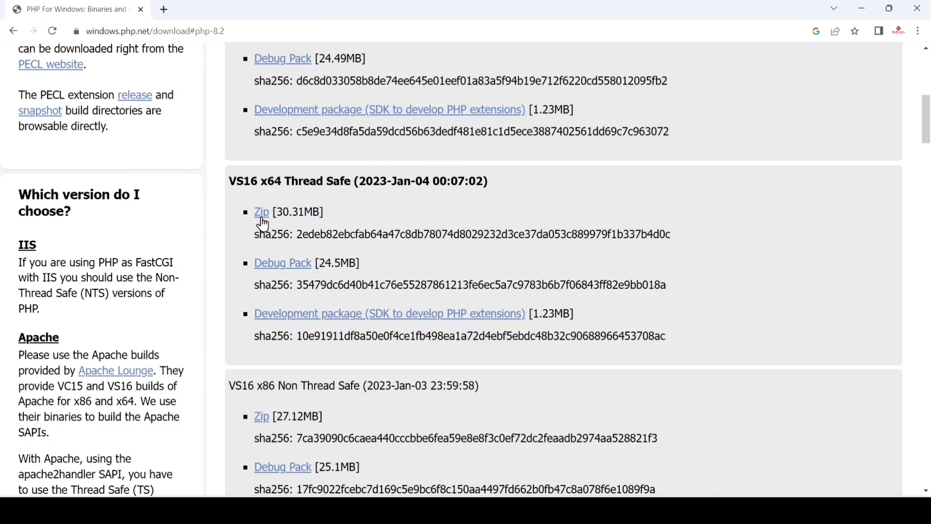
pyautogui.click(262, 212)
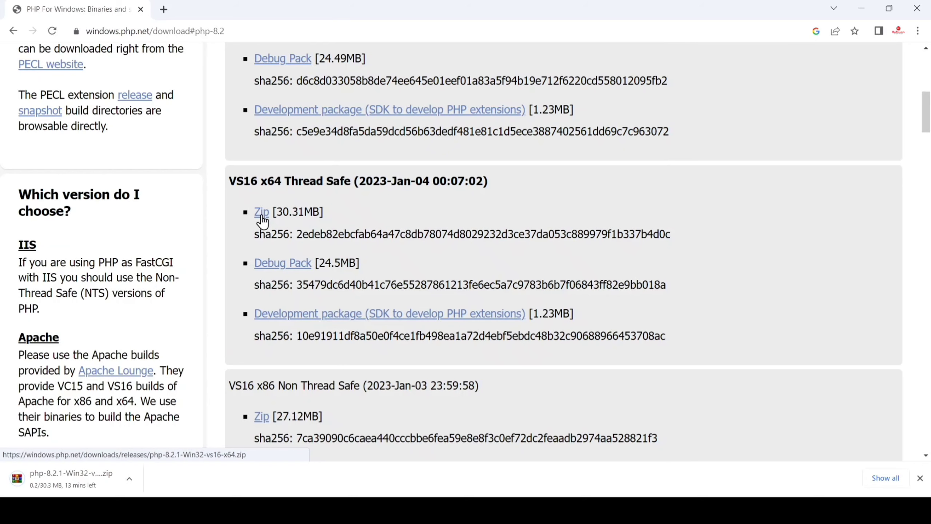
pyautogui.hotkey('ctrl', 'j')
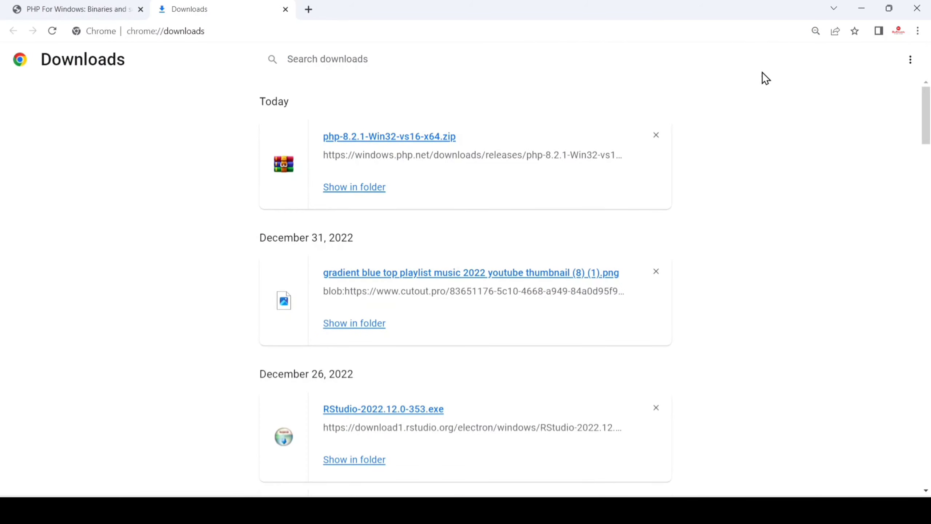
pyautogui.click(354, 192)
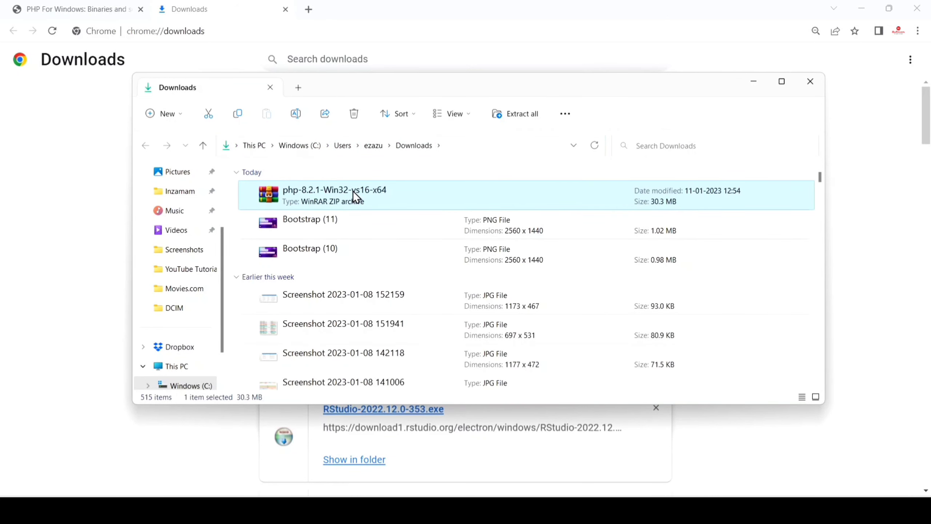
# Step: Extract the php-8.2.1-Win32-vs16-x64 archive to the suggested folder in Downloads
pyautogui.rightClick(353, 190)
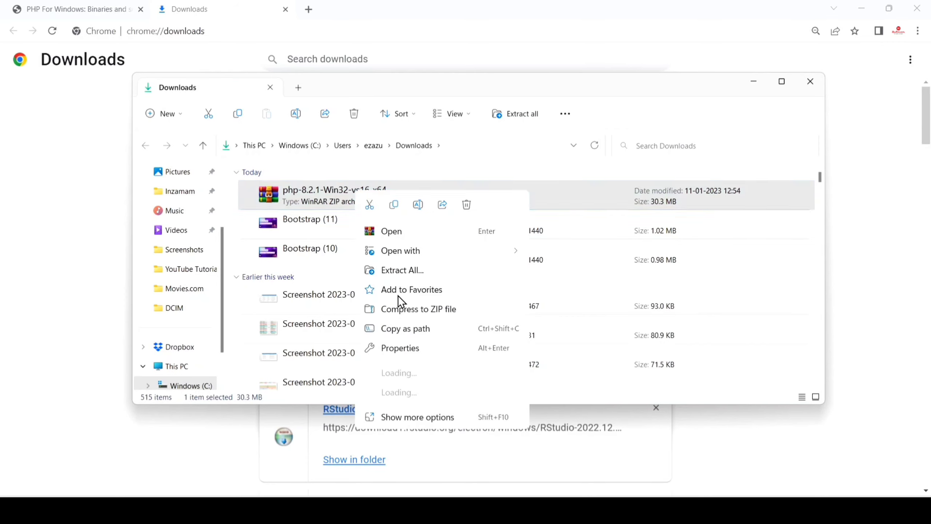
pyautogui.click(400, 273)
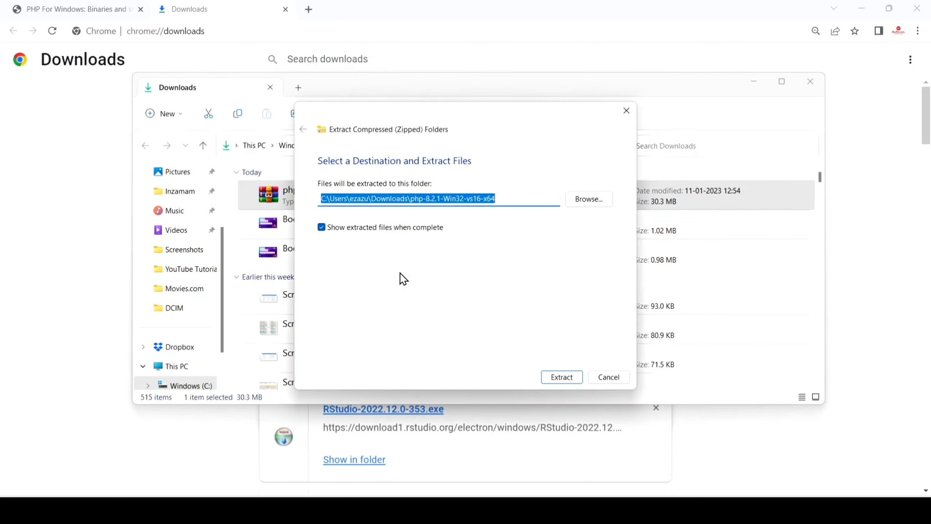
pyautogui.click(569, 378)
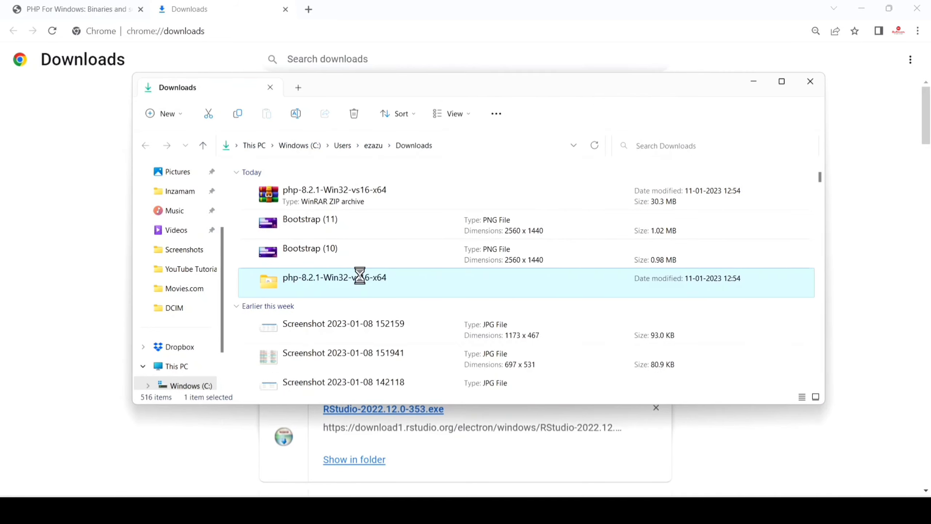
# Step: Rename the extracted PHP folder in Downloads as php-8.2.1
pyautogui.rightClick(361, 277)
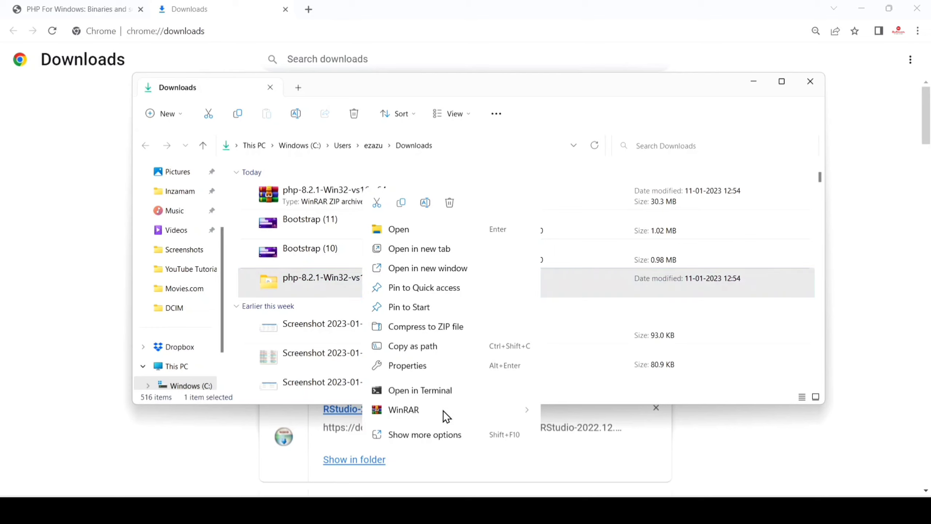
pyautogui.click(420, 443)
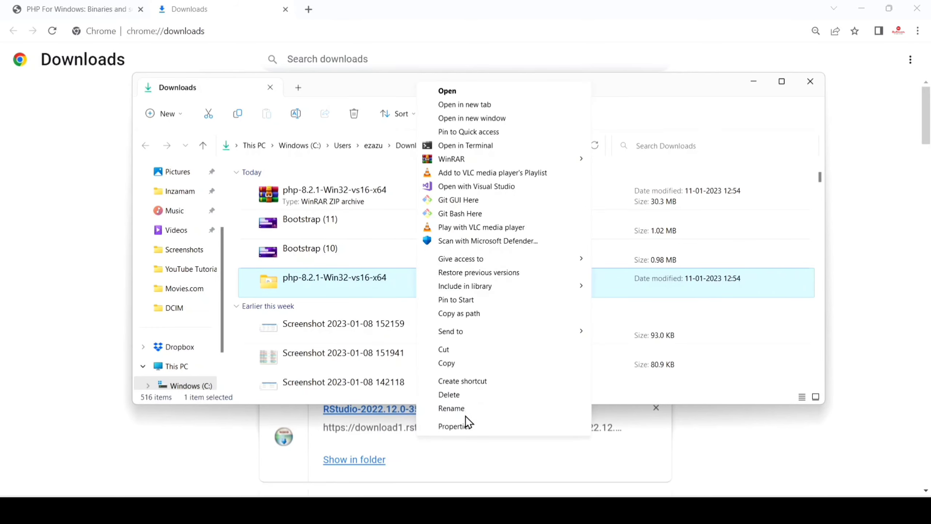
pyautogui.click(451, 408)
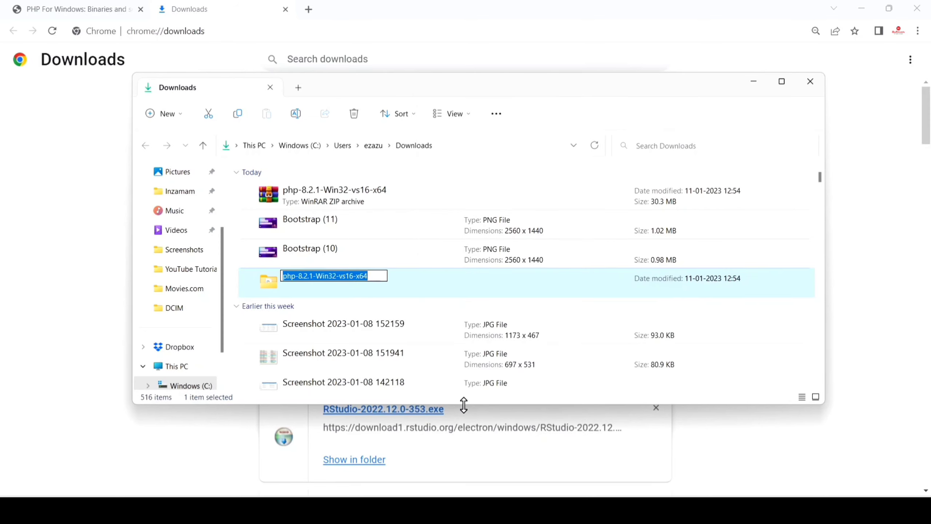
pyautogui.click(373, 278)
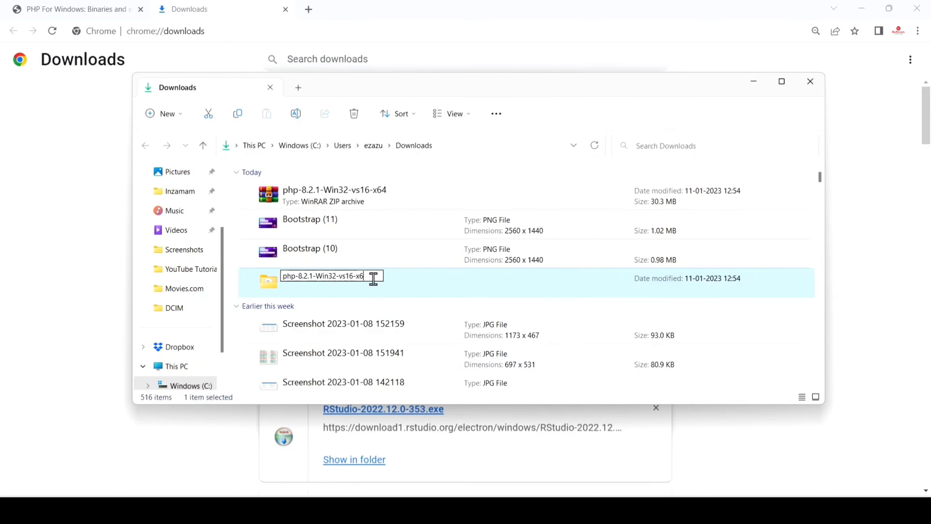
pyautogui.press('BackSpace')
pyautogui.press('BackSpace')
pyautogui.press('BackSpace')
pyautogui.press('BackSpace')
pyautogui.press('BackSpace')
pyautogui.press('BackSpace')
pyautogui.press('BackSpace')
pyautogui.press('BackSpace')
pyautogui.press('BackSpace')
pyautogui.press('BackSpace')
pyautogui.press('BackSpace')
pyautogui.press('BackSpace')
pyautogui.press('BackSpace')
pyautogui.press('BackSpace')
pyautogui.press('BackSpace')
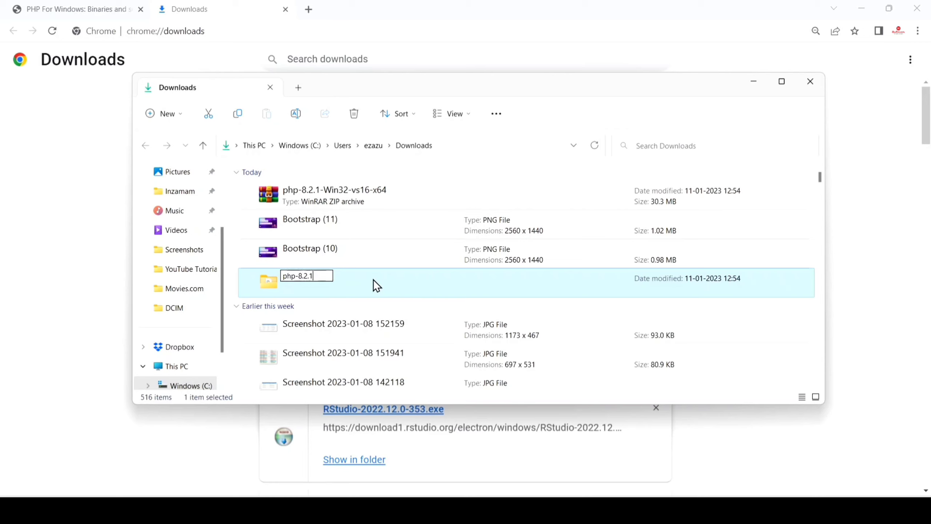
pyautogui.press('Return')
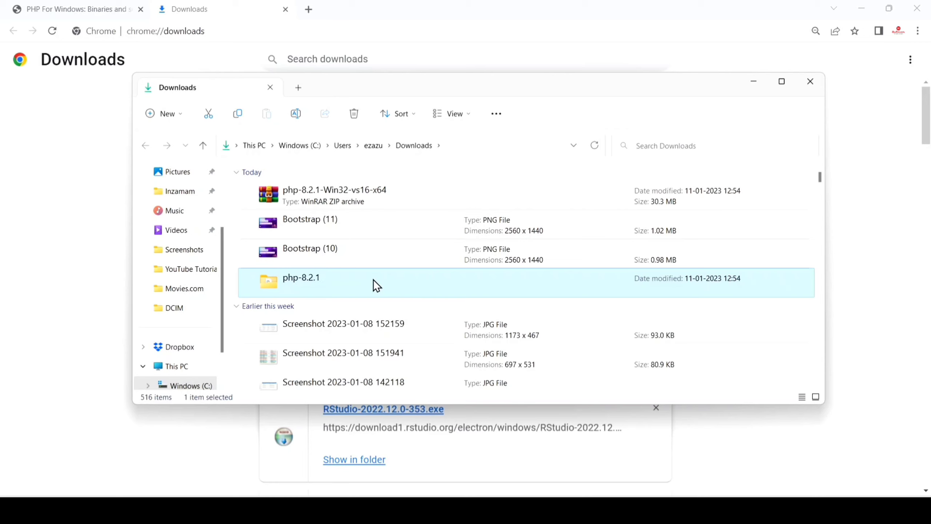
# Step: Copy the php-8.2.1 folder into C:\Program Files, granting administrator permission for the copy
pyautogui.rightClick(373, 279)
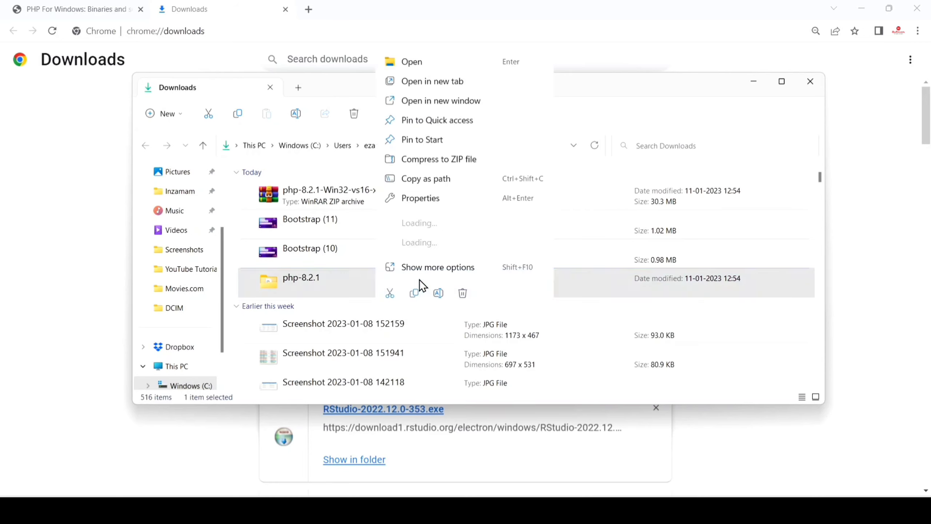
pyautogui.click(416, 298)
pyautogui.scroll(-3, 163, 347)
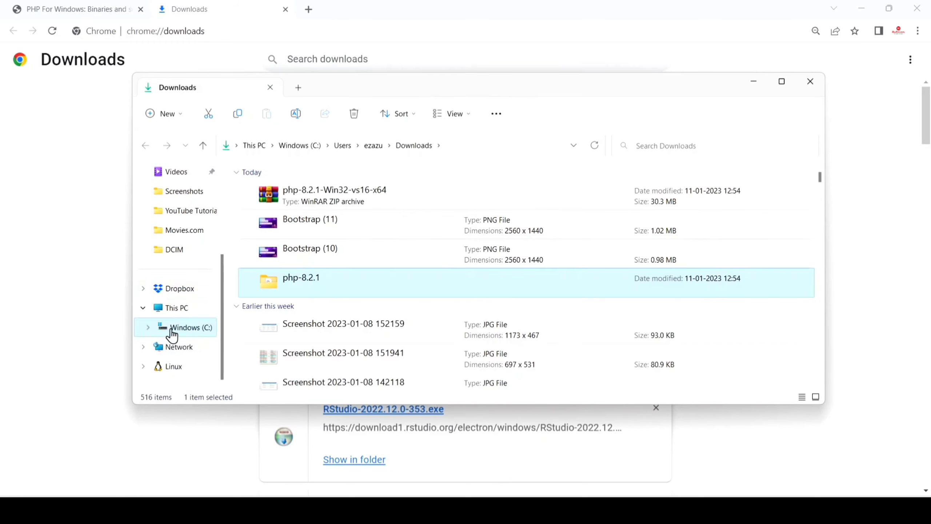
pyautogui.click(172, 328)
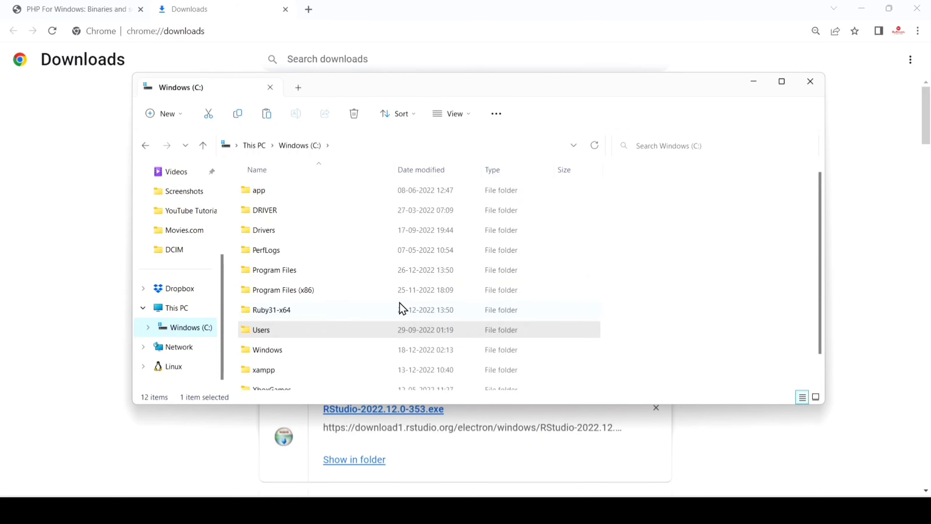
pyautogui.doubleClick(411, 262)
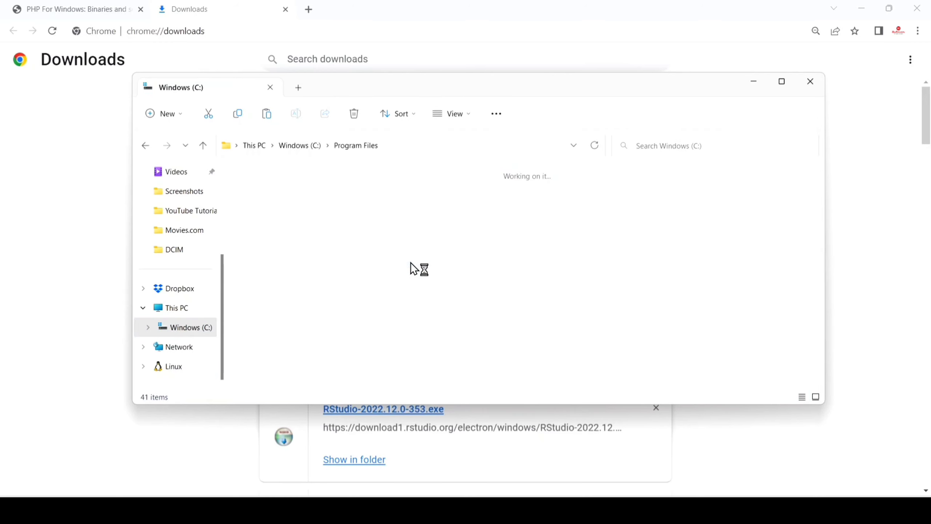
pyautogui.rightClick(764, 326)
pyautogui.click(780, 340)
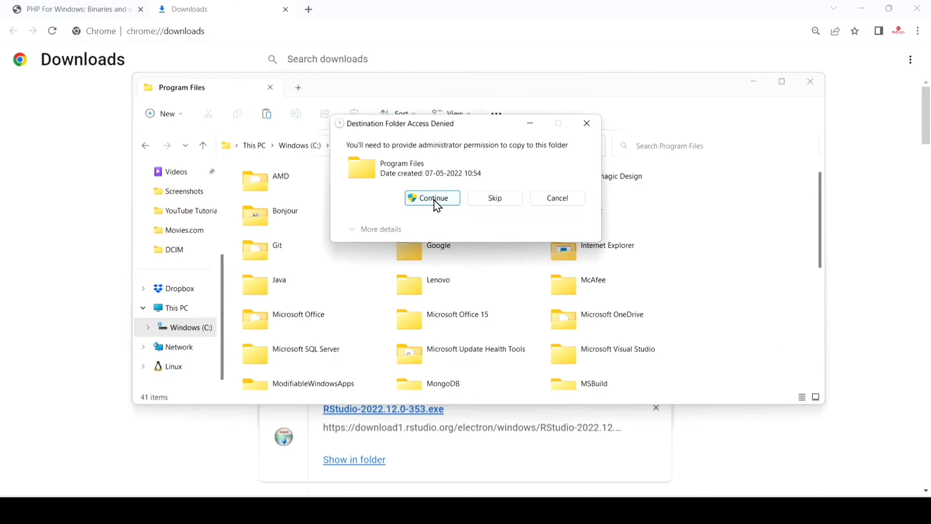
pyautogui.click(434, 199)
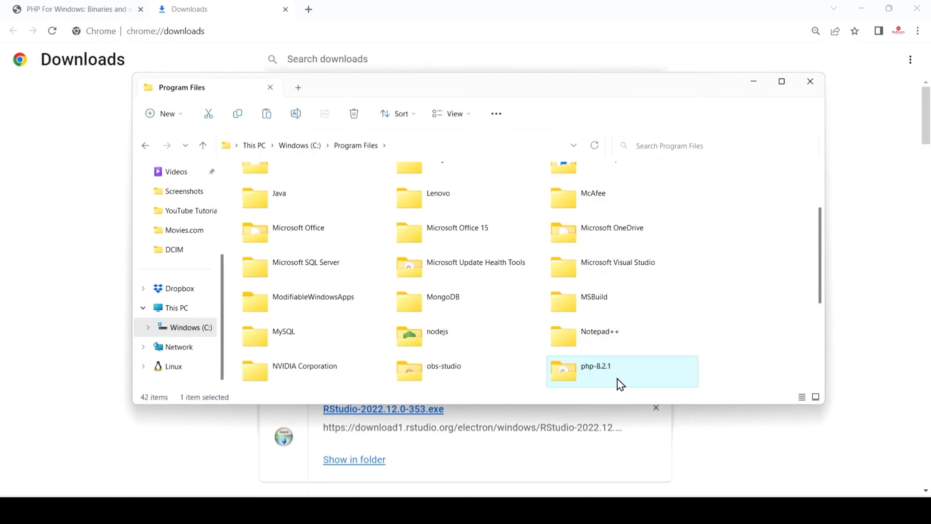
# Step: Copy the path of the php-8.2.1 folder in Program Files and close the file window
pyautogui.doubleClick(618, 380)
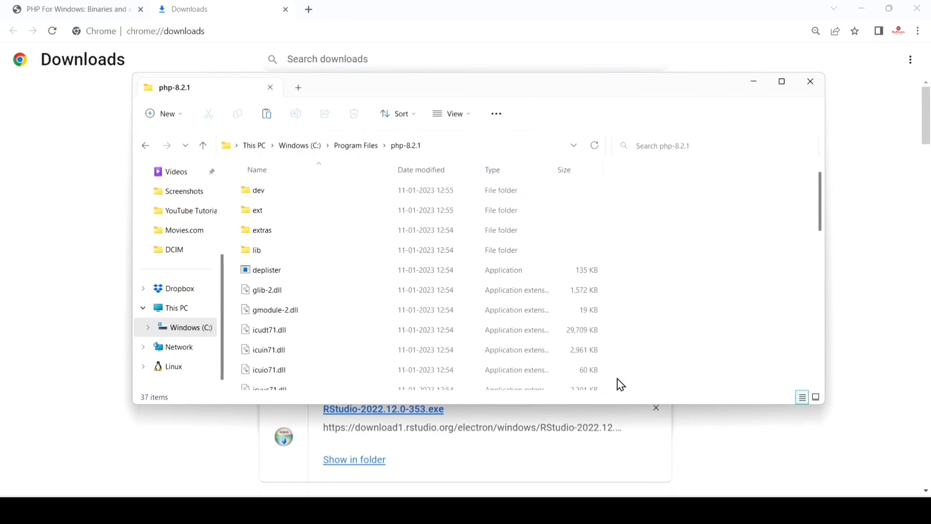
pyautogui.click(440, 143)
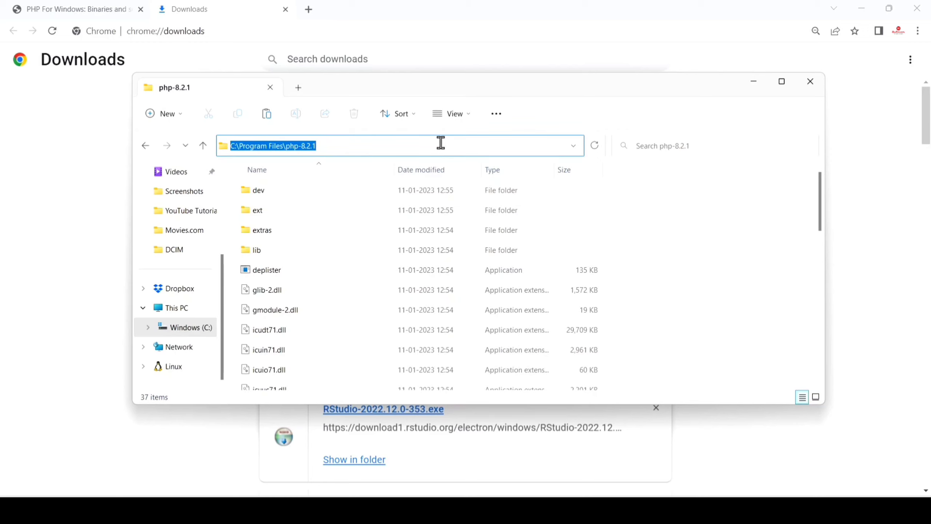
pyautogui.click(807, 87)
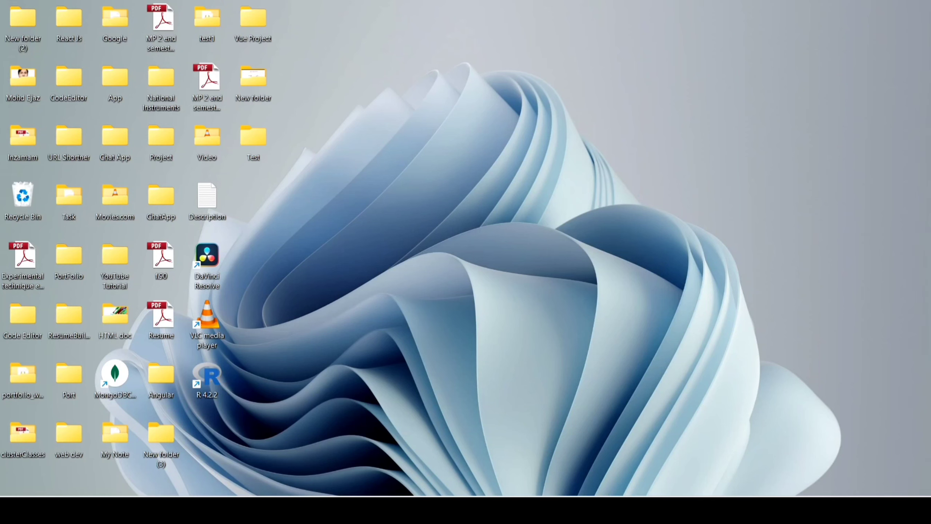
# Step: Search Windows for the system environment variables editor and open the Environment Variables dialog
pyautogui.press('super+s')
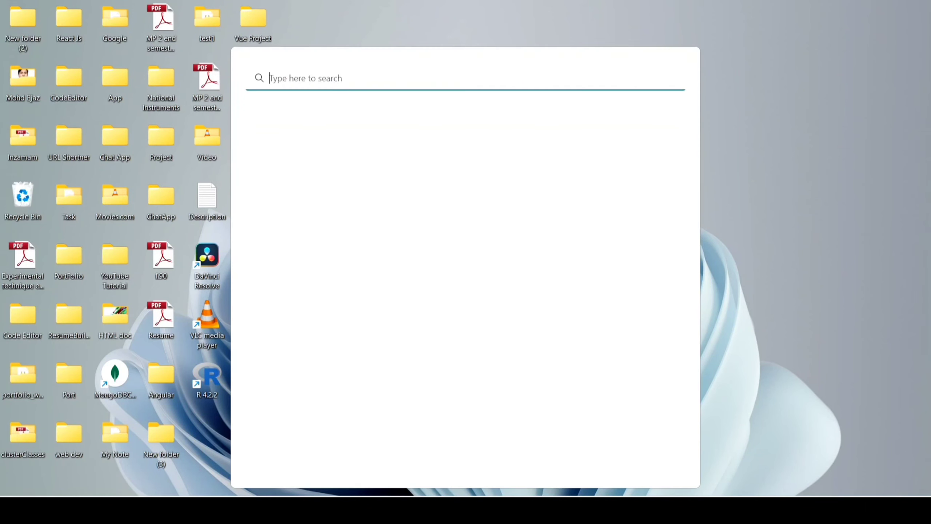
pyautogui.write('syste')
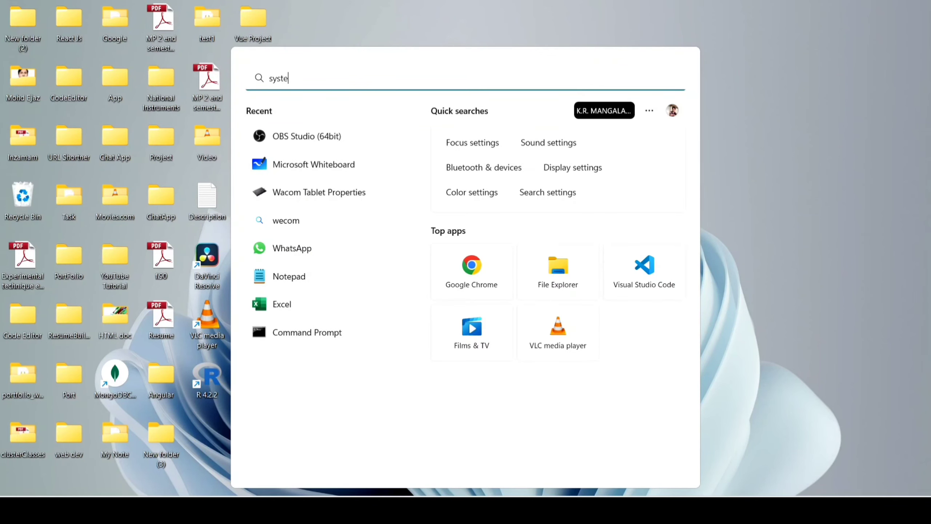
pyautogui.write('m e')
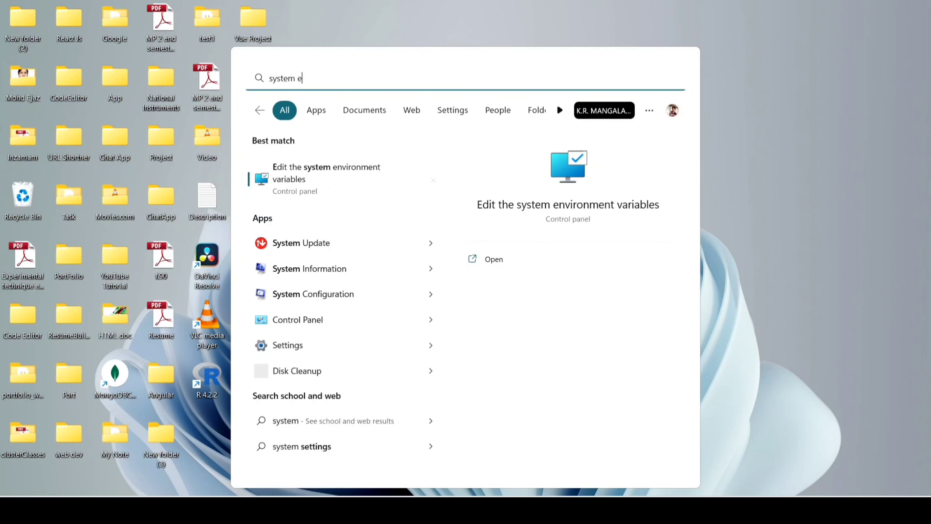
pyautogui.click(332, 179)
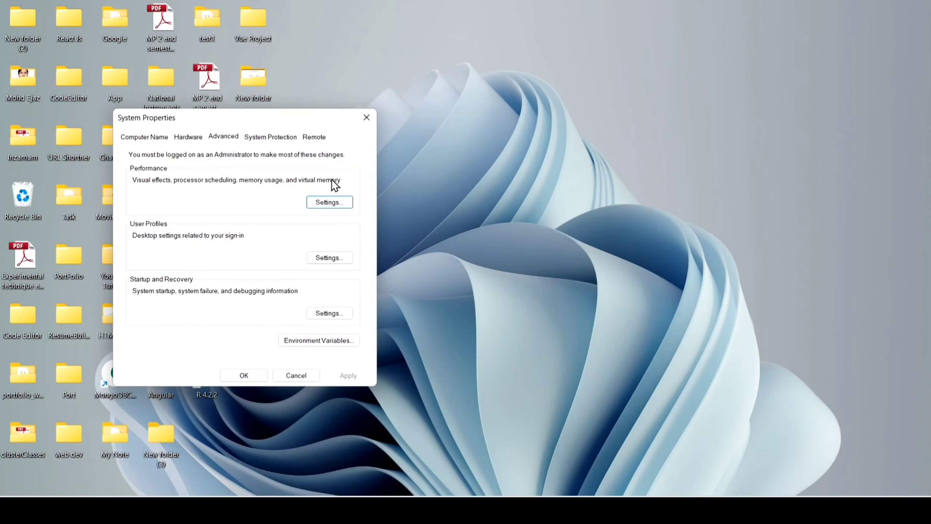
pyautogui.click(323, 341)
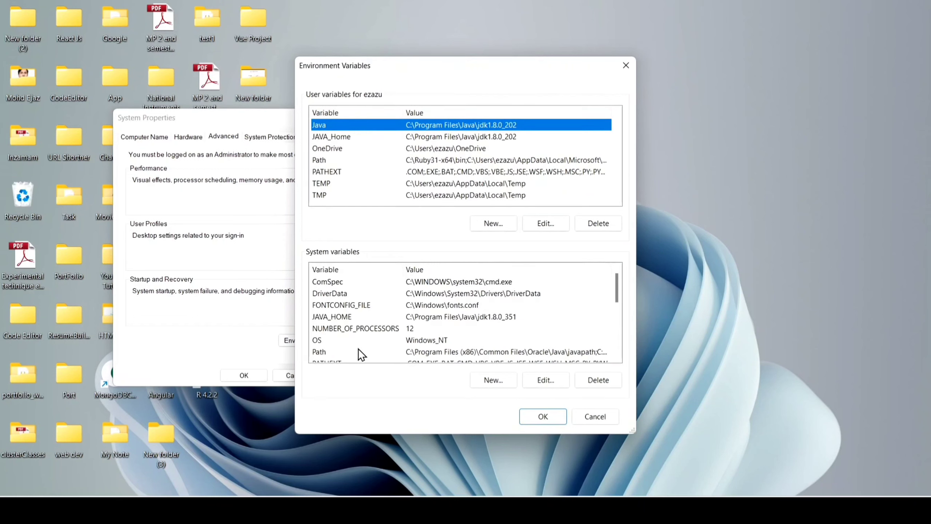
# Step: Add C:\Program Files\php-8.2.1 as a new entry in the system Path variable
pyautogui.doubleClick(347, 351)
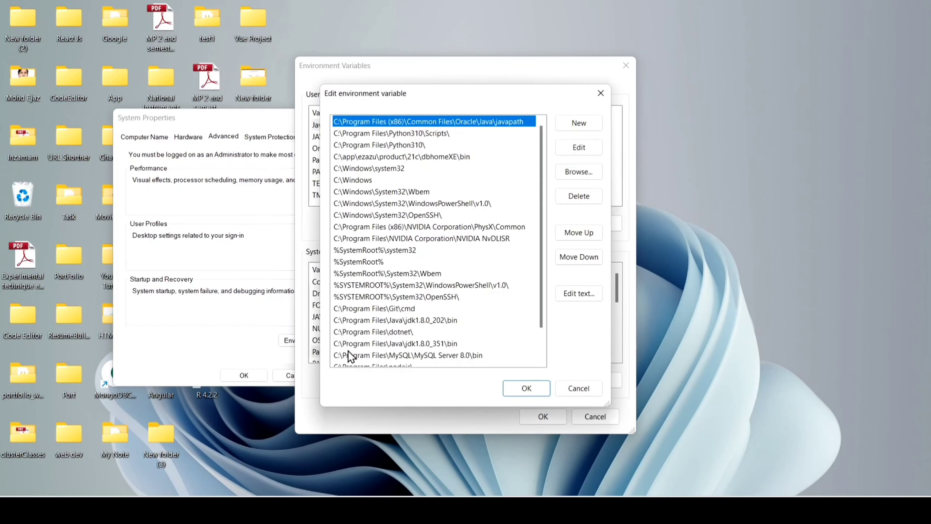
pyautogui.click(577, 124)
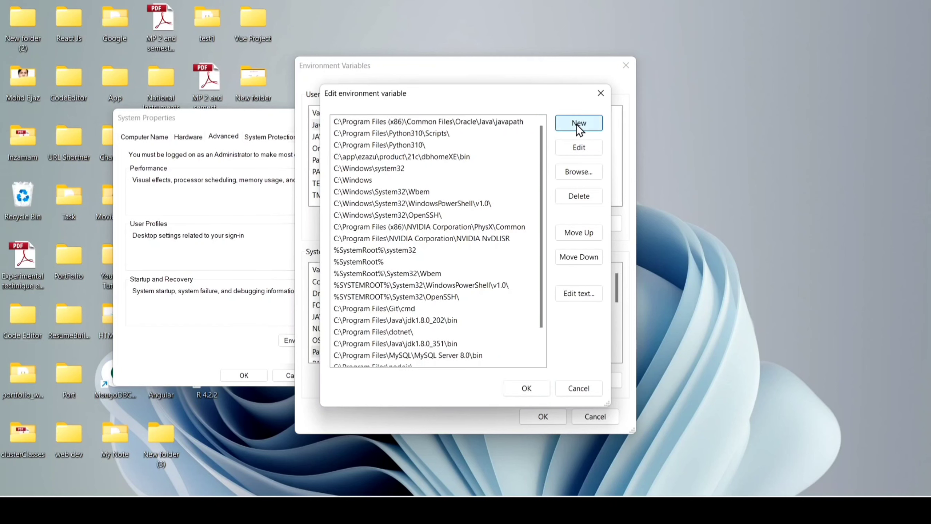
pyautogui.hotkey('ctrl', 'v')
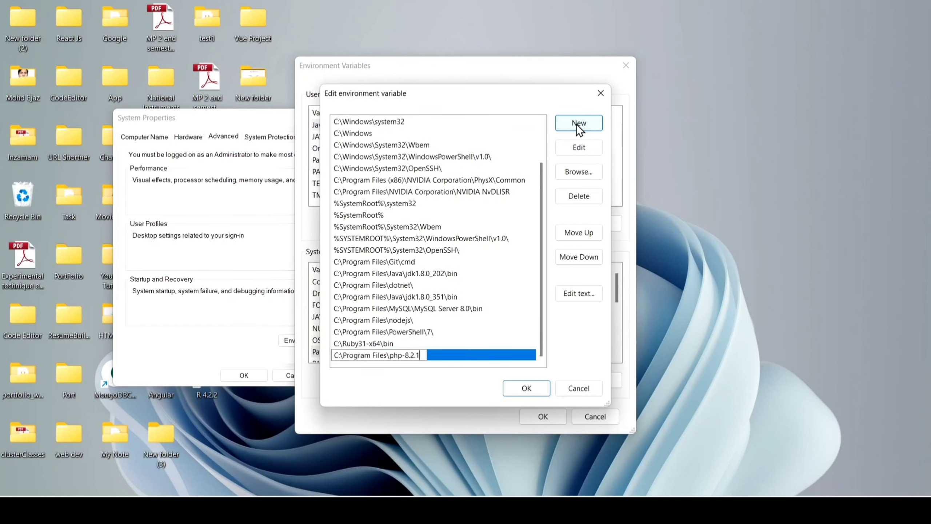
pyautogui.click(527, 384)
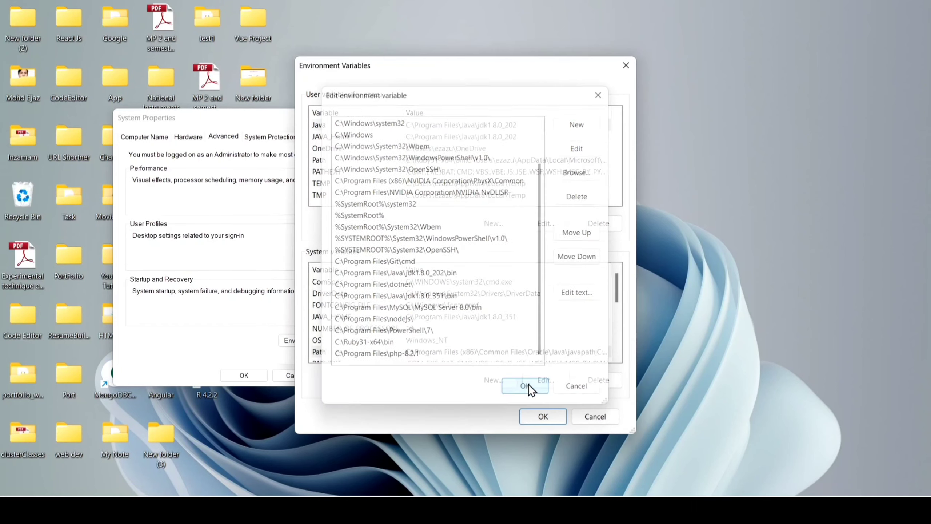
# Step: Confirm the environment variable changes, close System Properties and open Command Prompt
pyautogui.click(531, 419)
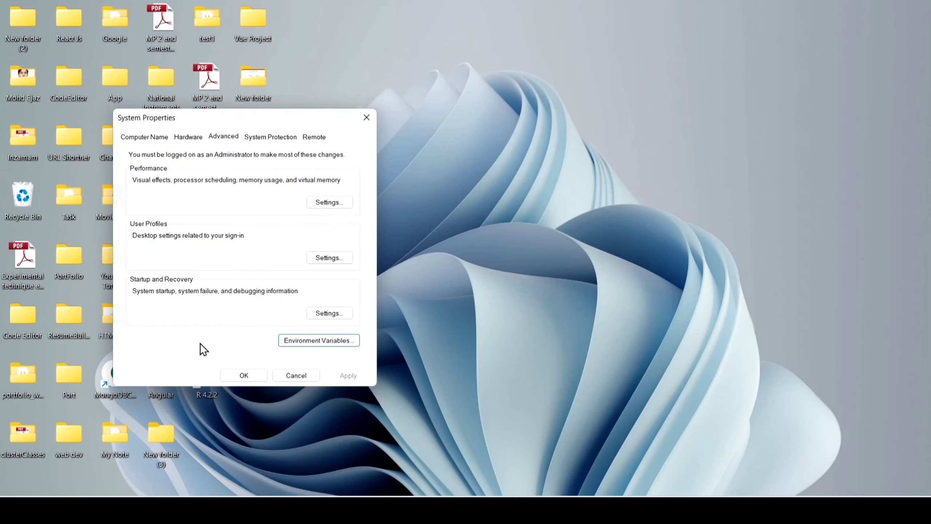
pyautogui.click(234, 379)
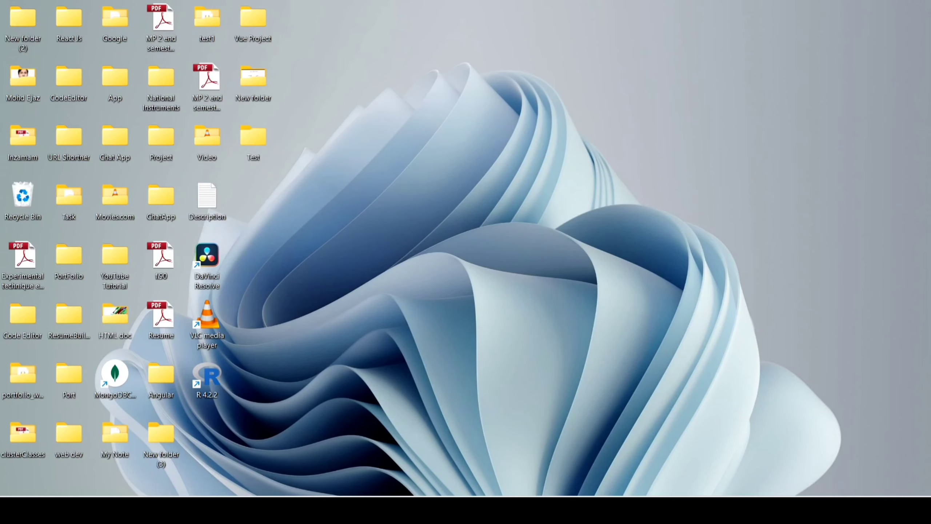
pyautogui.press('super+s')
pyautogui.write('c')
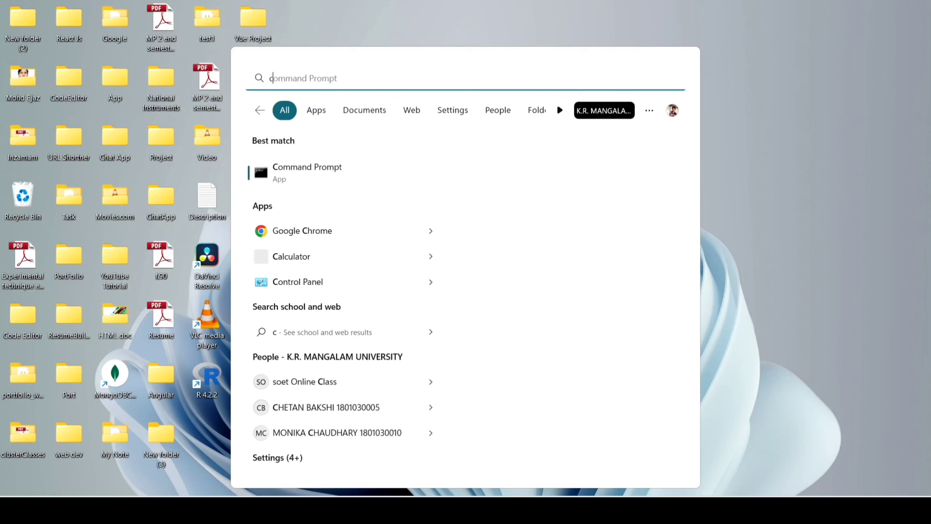
pyautogui.write('ms')
pyautogui.press('Return')
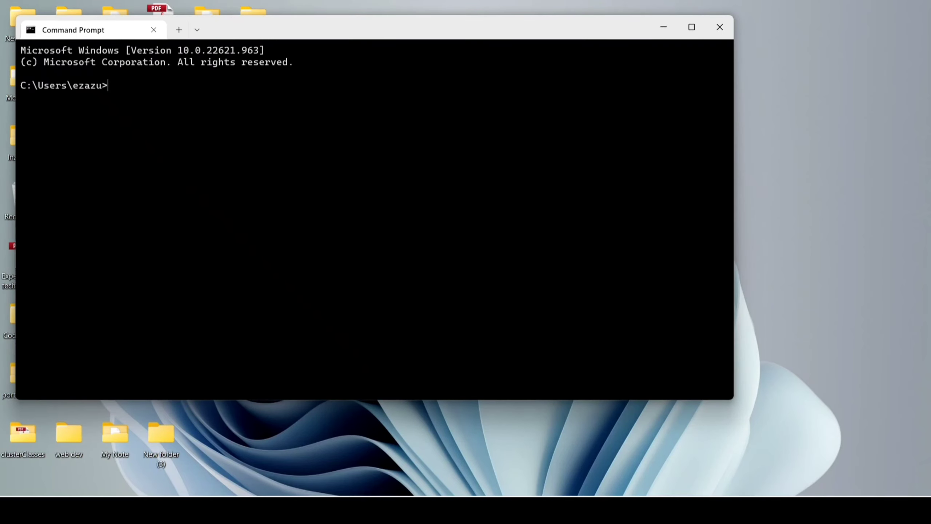
# Step: Check the installed PHP version with php --version and close Command Prompt
pyautogui.write('php --version')
pyautogui.press('Return')
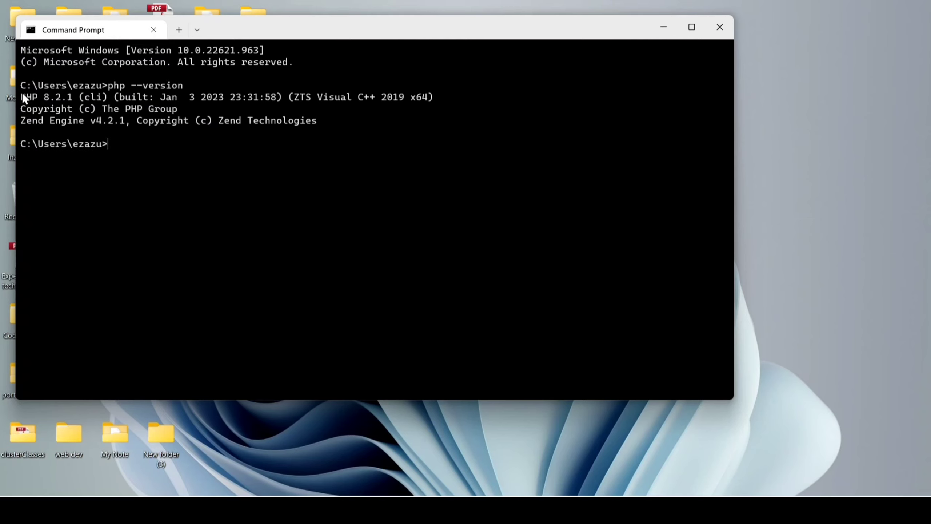
pyautogui.moveTo(20, 97); pyautogui.dragTo(355, 139)
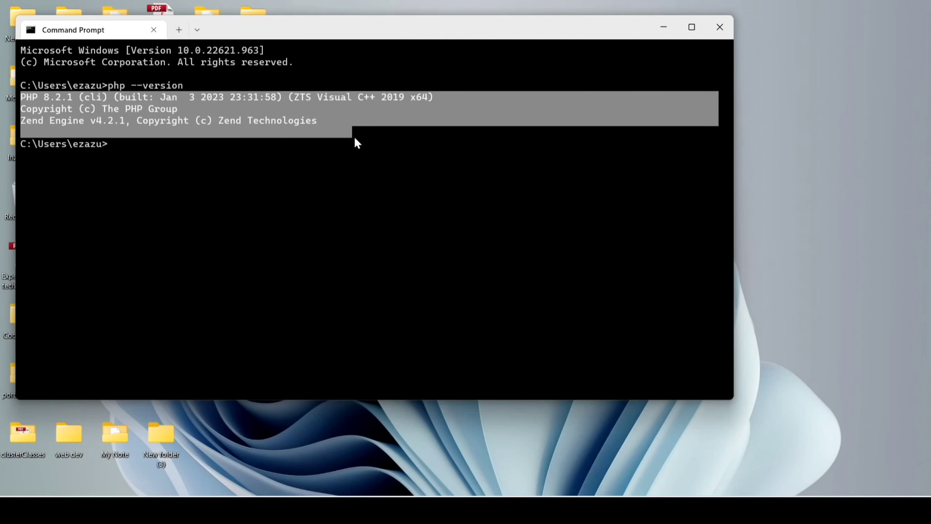
pyautogui.click(720, 27)
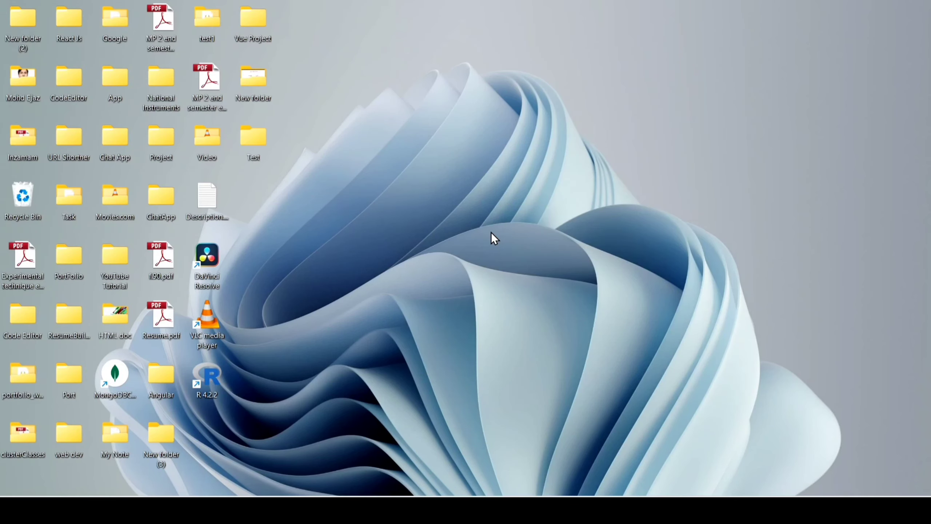
# Step: Create a new folder named Php on the desktop and place it below the Test folder
pyautogui.rightClick(327, 250)
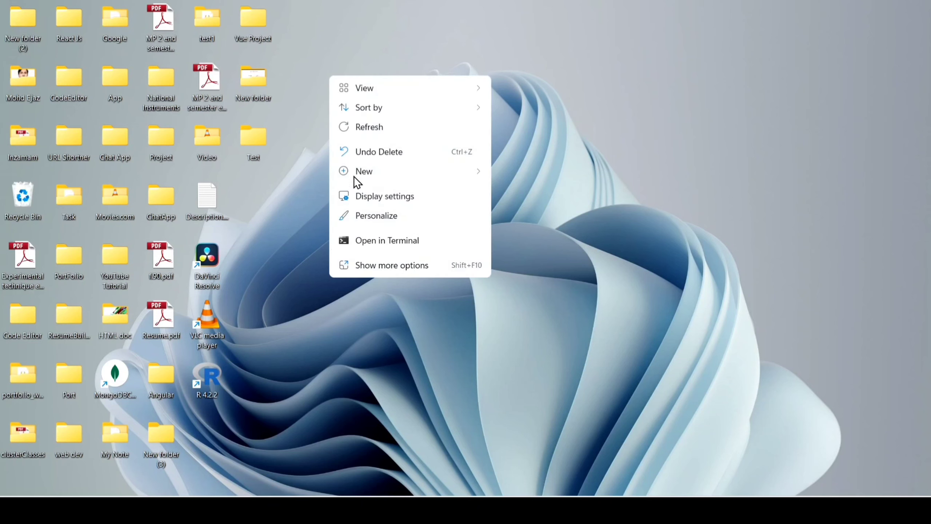
pyautogui.moveTo(353, 174)
pyautogui.click(508, 176)
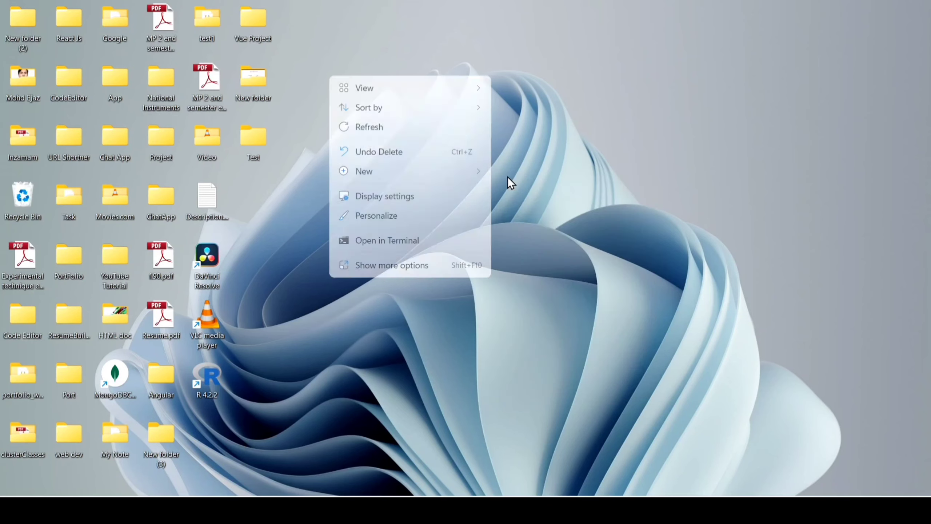
pyautogui.press('BackSpace')
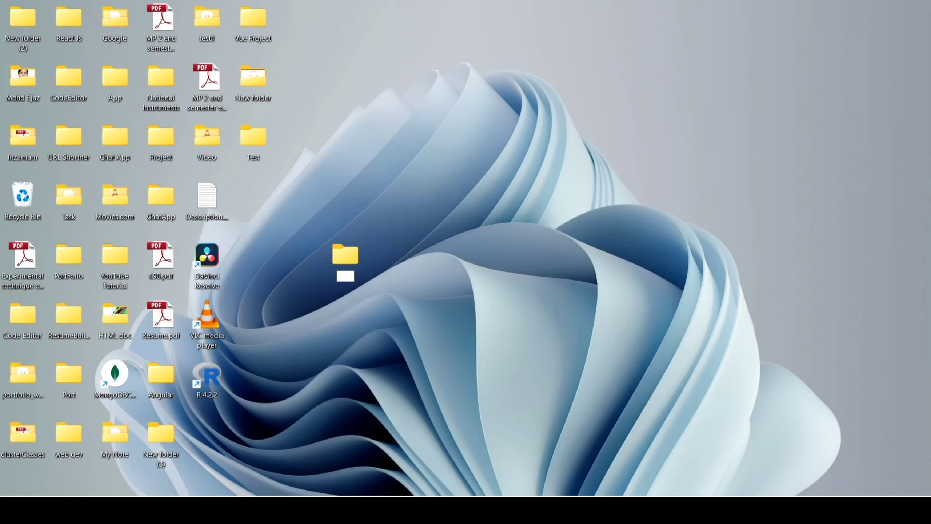
pyautogui.write('Php')
pyautogui.press('Return')
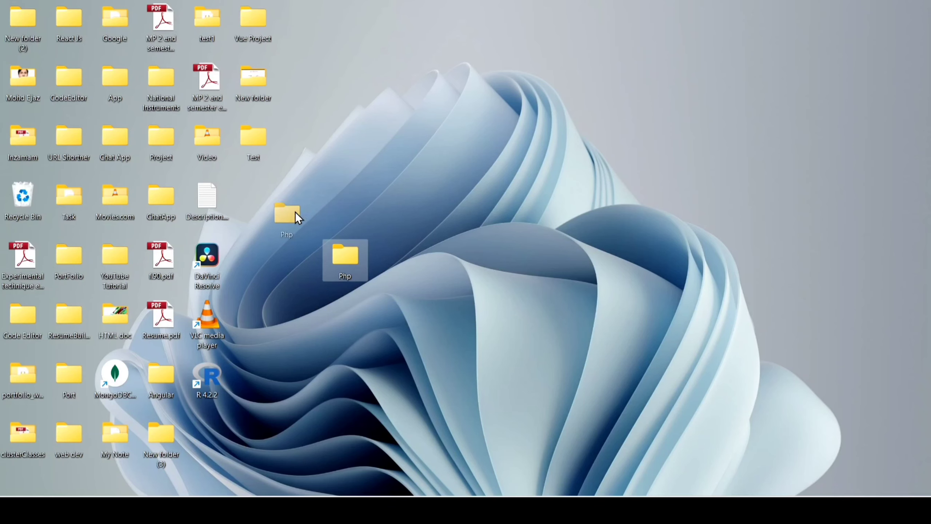
pyautogui.moveTo(296, 212); pyautogui.dragTo(270, 199)
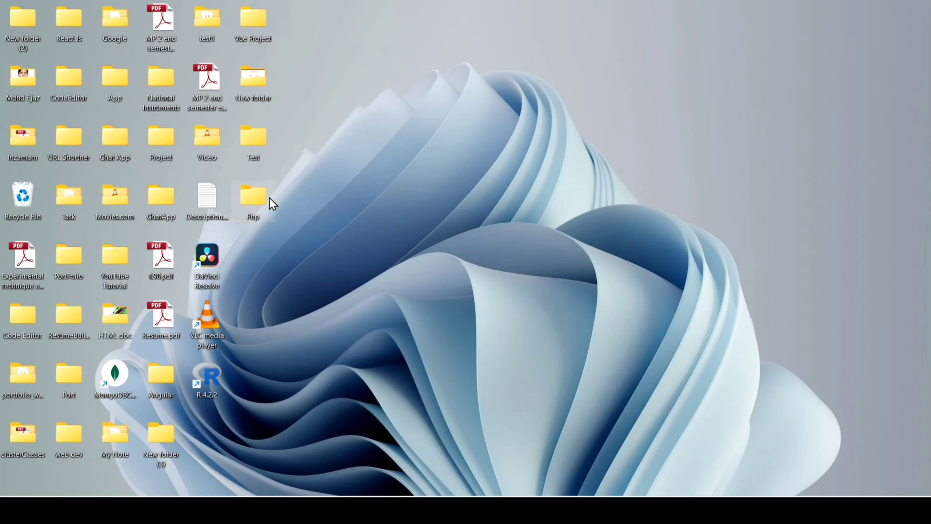
# Step: Create a text document in the Php folder and name it test.php, accepting the file extension change
pyautogui.doubleClick(251, 195)
pyautogui.rightClick(401, 281)
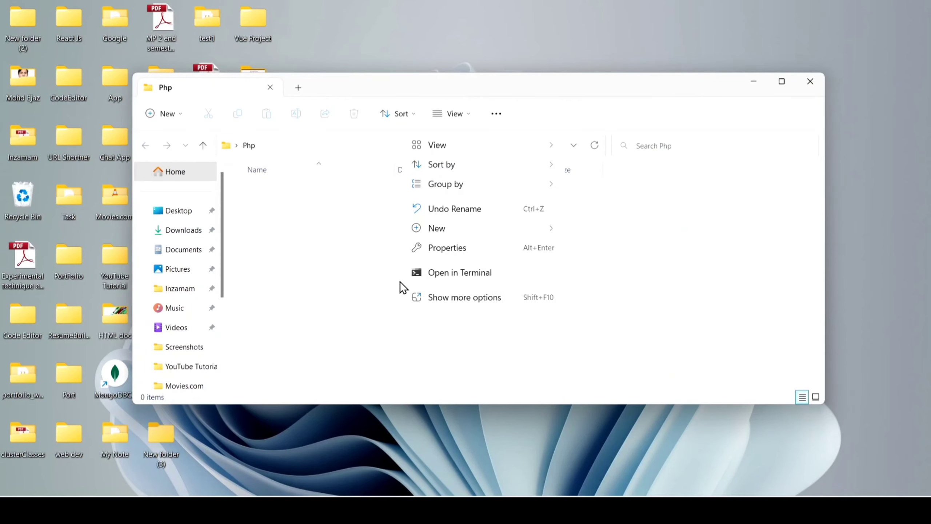
pyautogui.moveTo(456, 233)
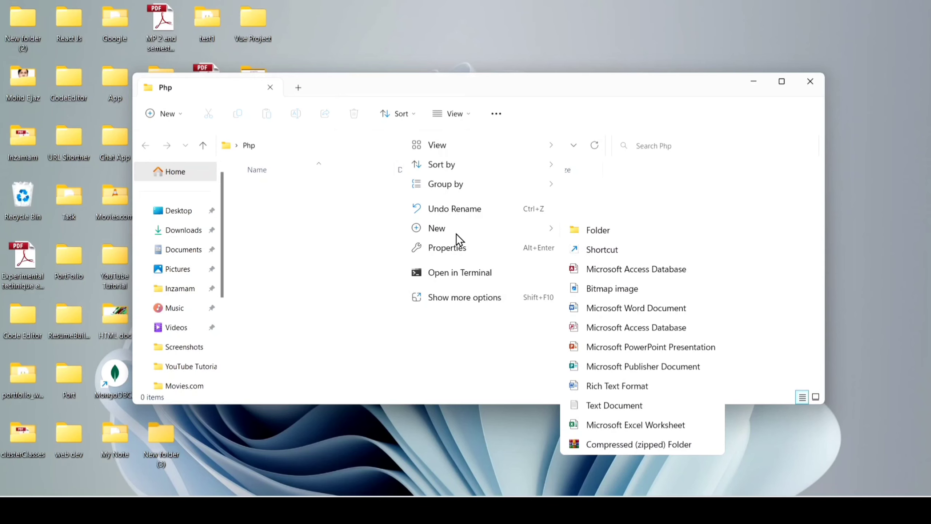
pyautogui.click(614, 404)
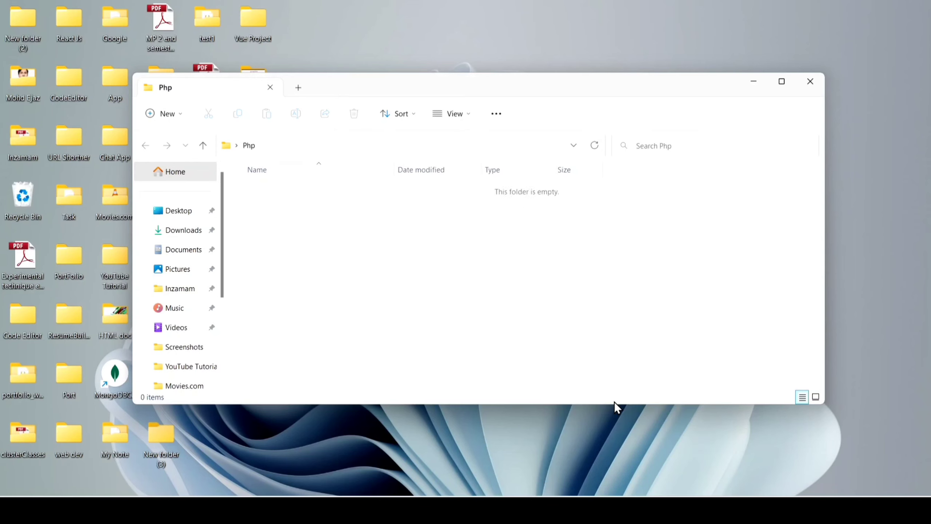
pyautogui.press('BackSpace')
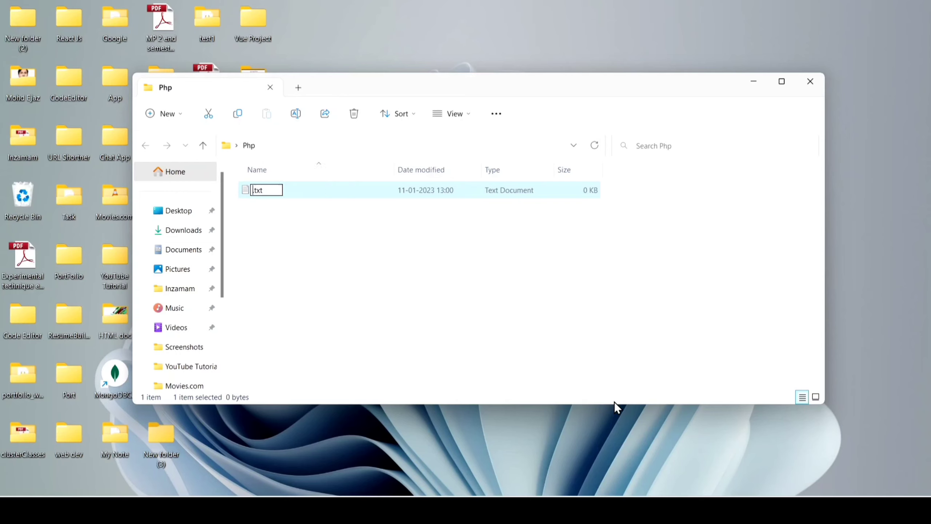
pyautogui.write('test')
pyautogui.press('Delete')
pyautogui.press('Delete')
pyautogui.press('Delete')
pyautogui.write('php')
pyautogui.click(443, 116)
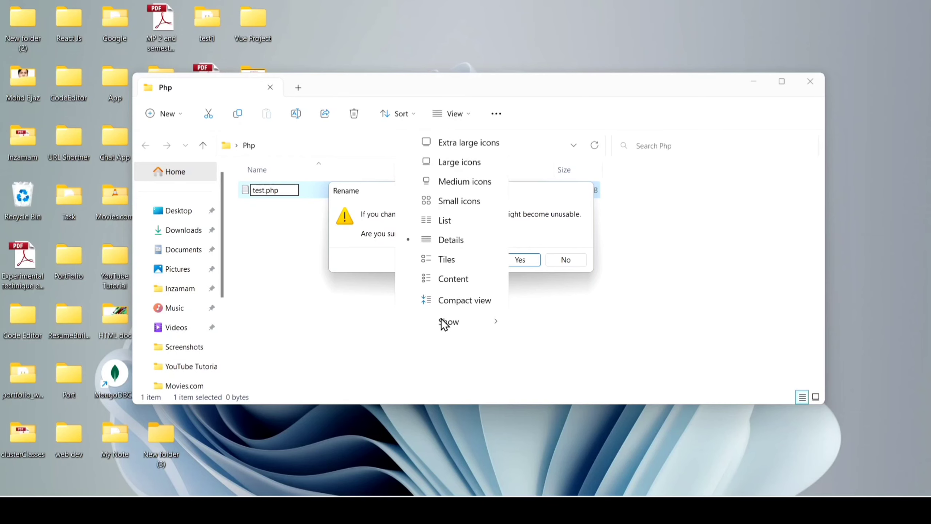
pyautogui.moveTo(445, 320)
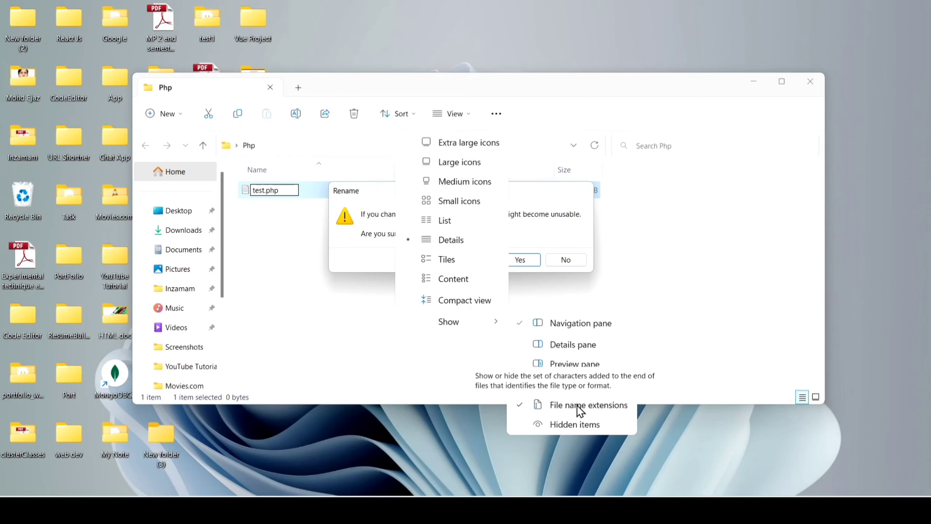
pyautogui.click(521, 261)
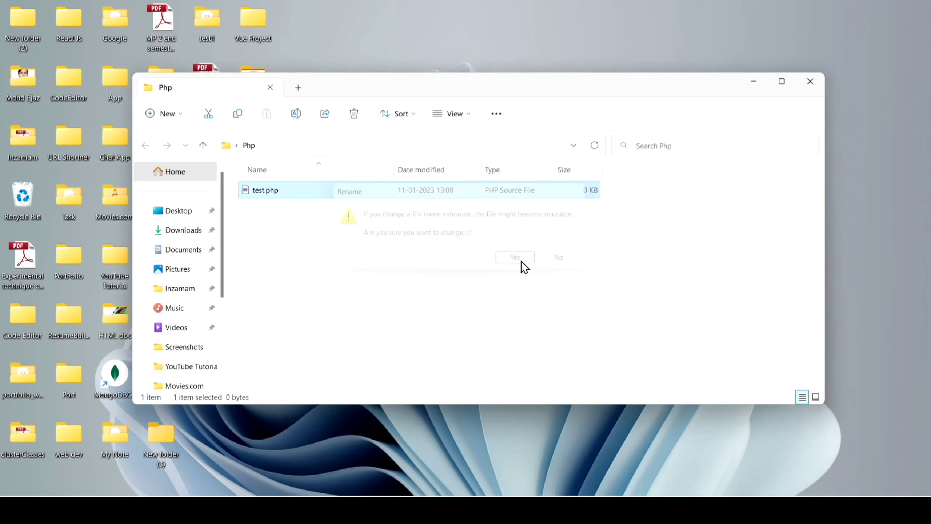
# Step: Open test.php in Notepad and enlarge the Notepad window
pyautogui.rightClick(318, 195)
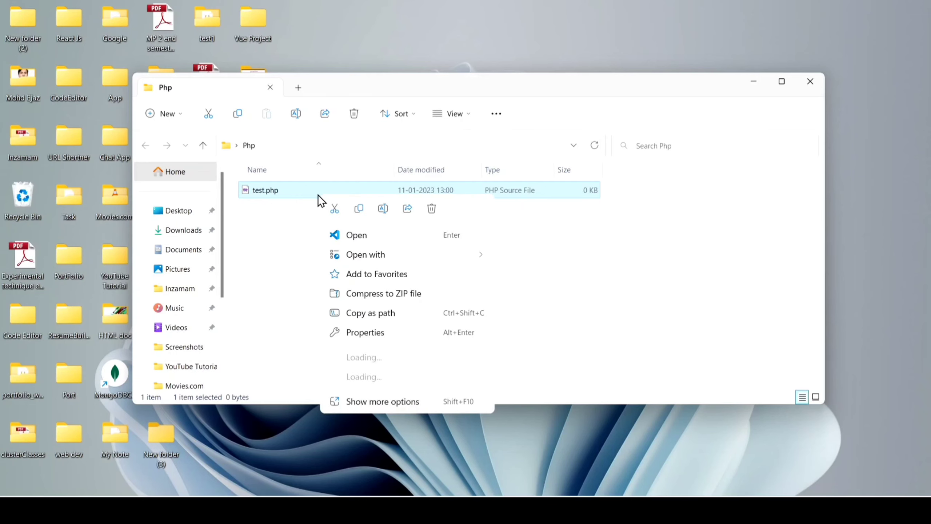
pyautogui.moveTo(421, 254)
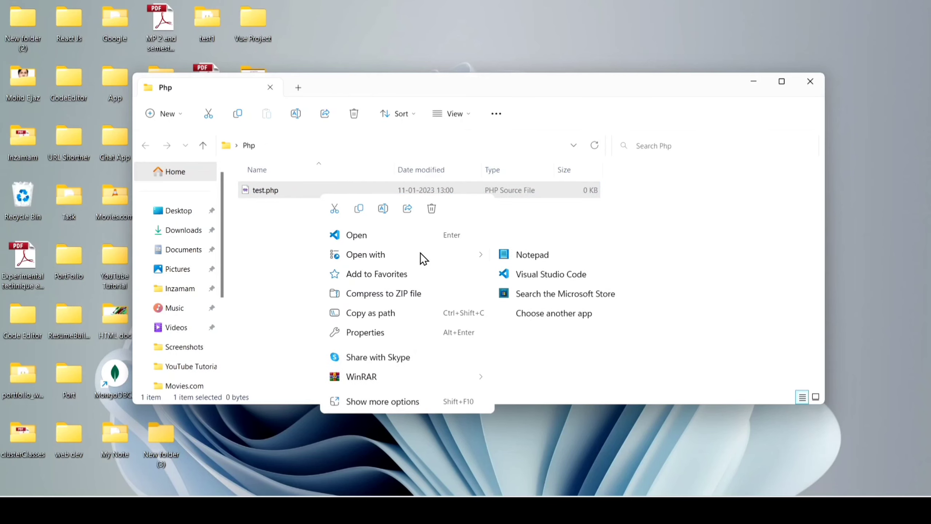
pyautogui.click(546, 256)
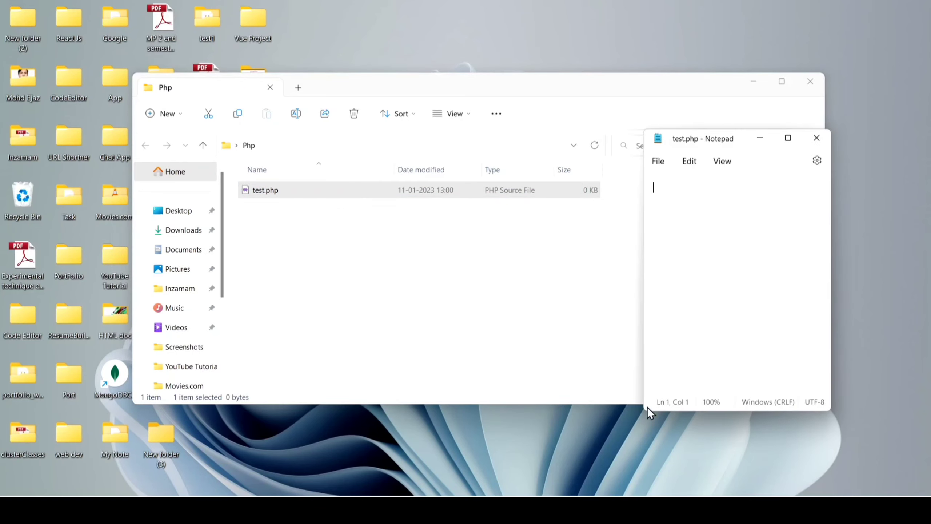
pyautogui.moveTo(645, 411); pyautogui.dragTo(224, 468)
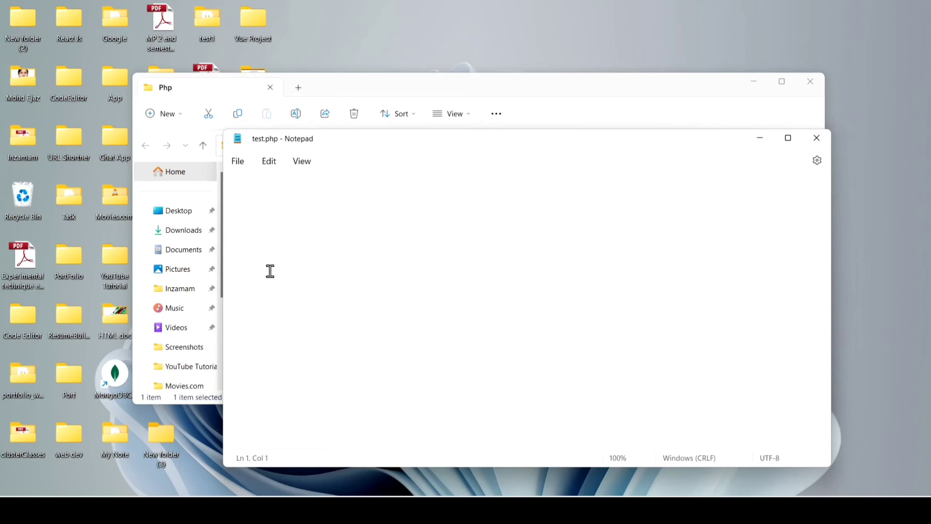
# Step: Write the opening tag <?php, leave a blank line, and add the statement echo "Hello Php"
pyautogui.write('<?php')
pyautogui.press('Return')
# Step: Add the closing tag ?> after a blank line, save test.php and close it
pyautogui.press('Return')
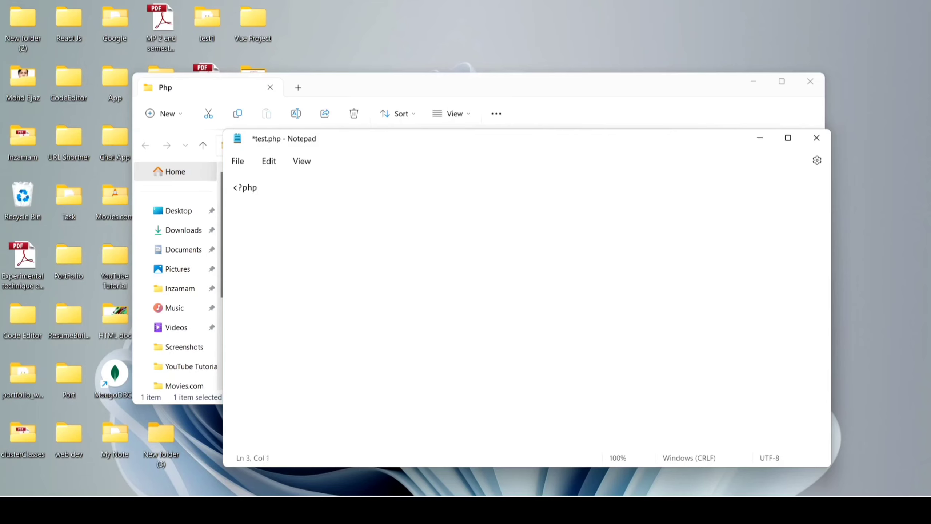
pyautogui.write('echo "')
pyautogui.write('"')
pyautogui.press('Left')
pyautogui.write('Hello Php')
pyautogui.press('Right')
pyautogui.press('Return')
pyautogui.write('?')
pyautogui.write('.')
pyautogui.write('>')
pyautogui.press('Left')
pyautogui.press('Left')
pyautogui.press('Return')
pyautogui.hotkey('ctrl', 's')
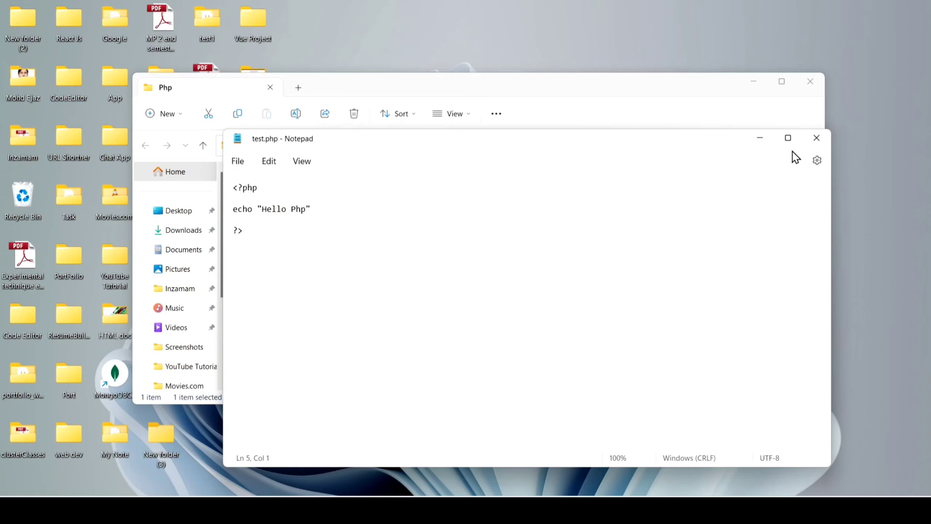
pyautogui.click(816, 138)
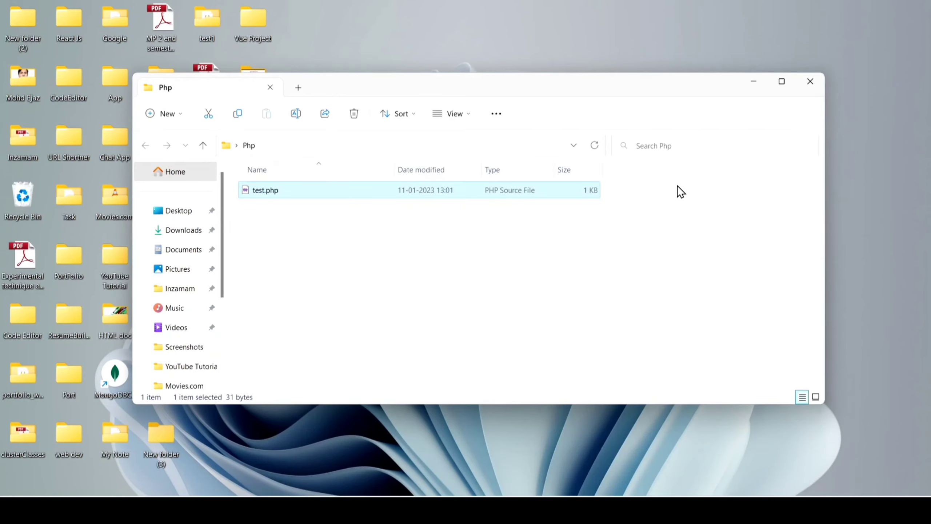
# Step: Open a command prompt located in the desktop Php folder using cmd
pyautogui.click(398, 145)
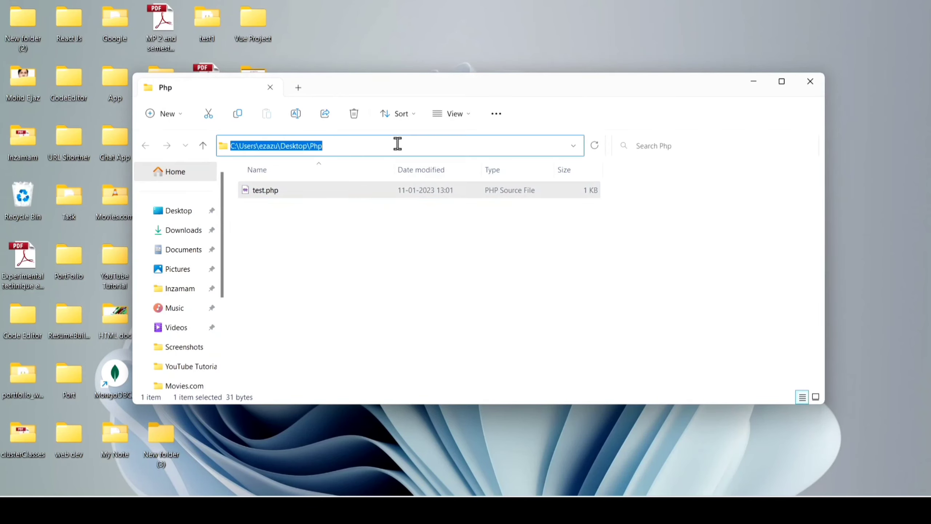
pyautogui.write('cmd')
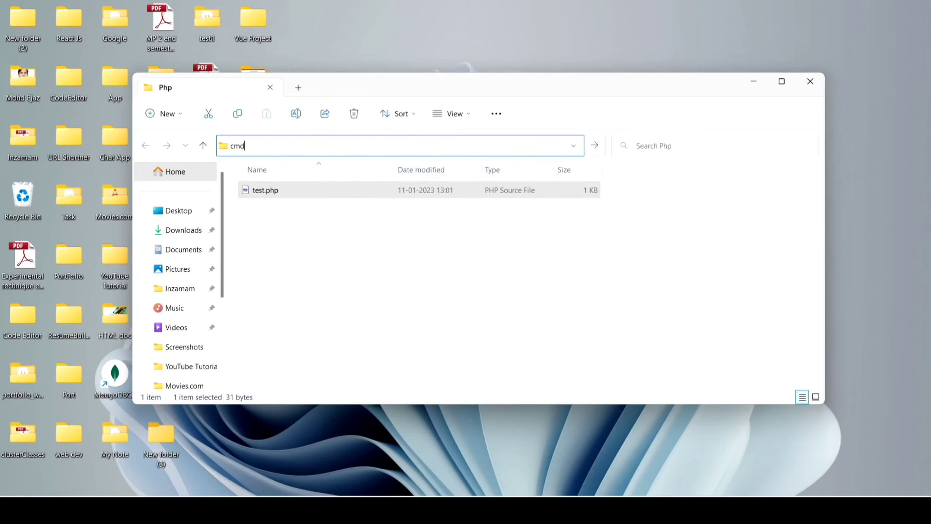
pyautogui.press('Return')
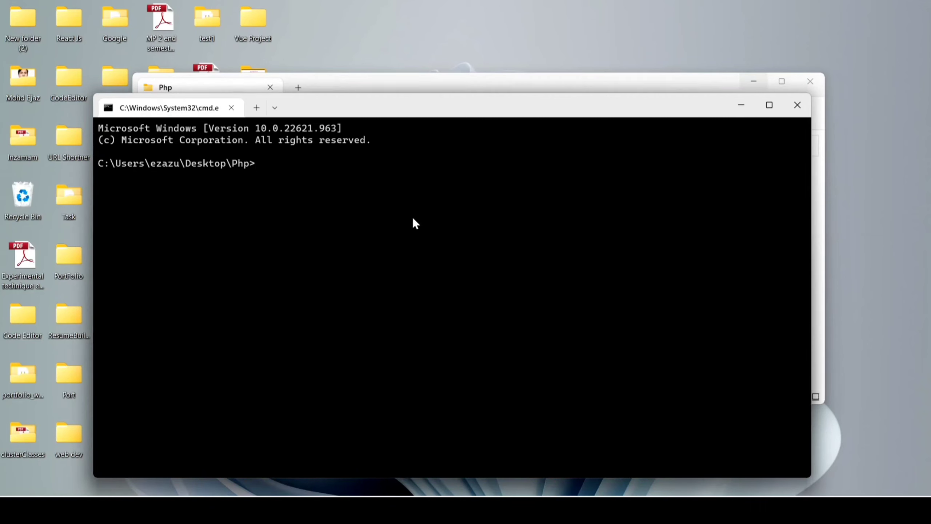
# Step: Run the script with the command php test.php
pyautogui.write('php test.ph')
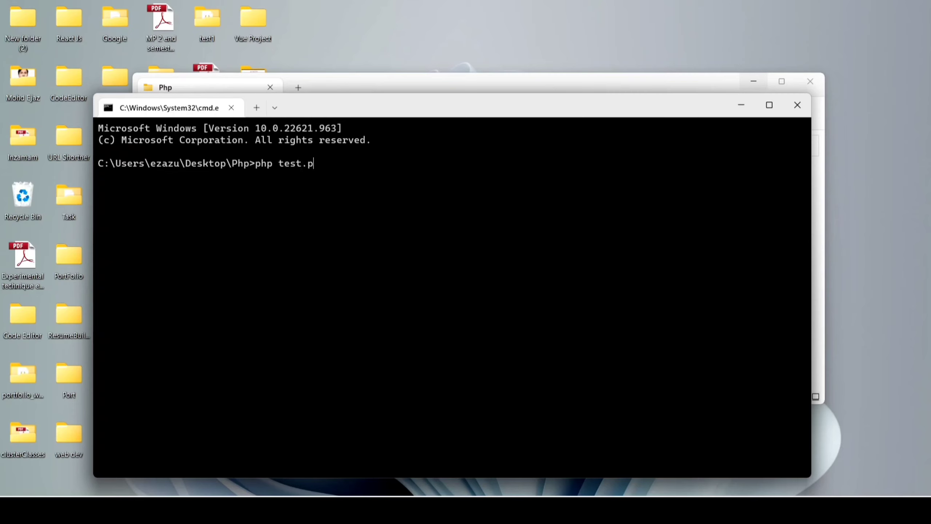